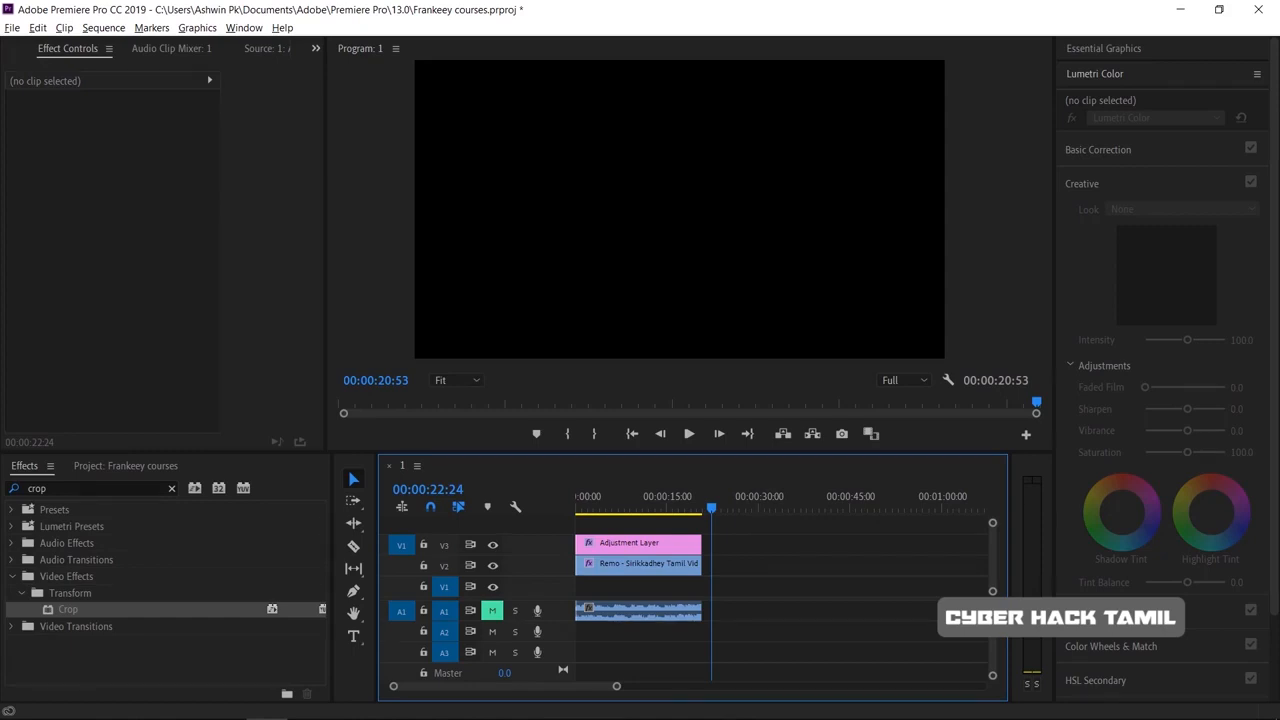
Play back the existing crop opening from the start of the sequence and return the playhead to 00:00:00:00.
{"action": "left_click", "coordinate": [609, 410]}
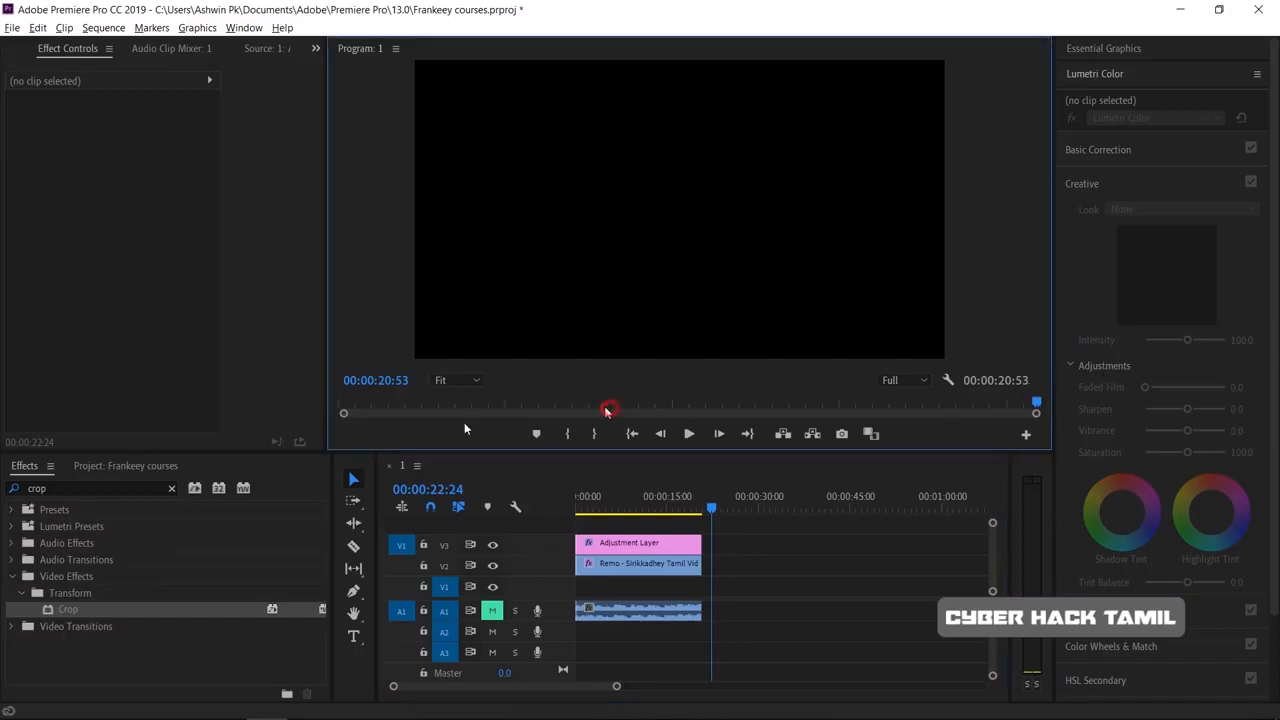
{"action": "left_click", "coordinate": [346, 413]}
{"action": "left_click", "coordinate": [688, 433]}
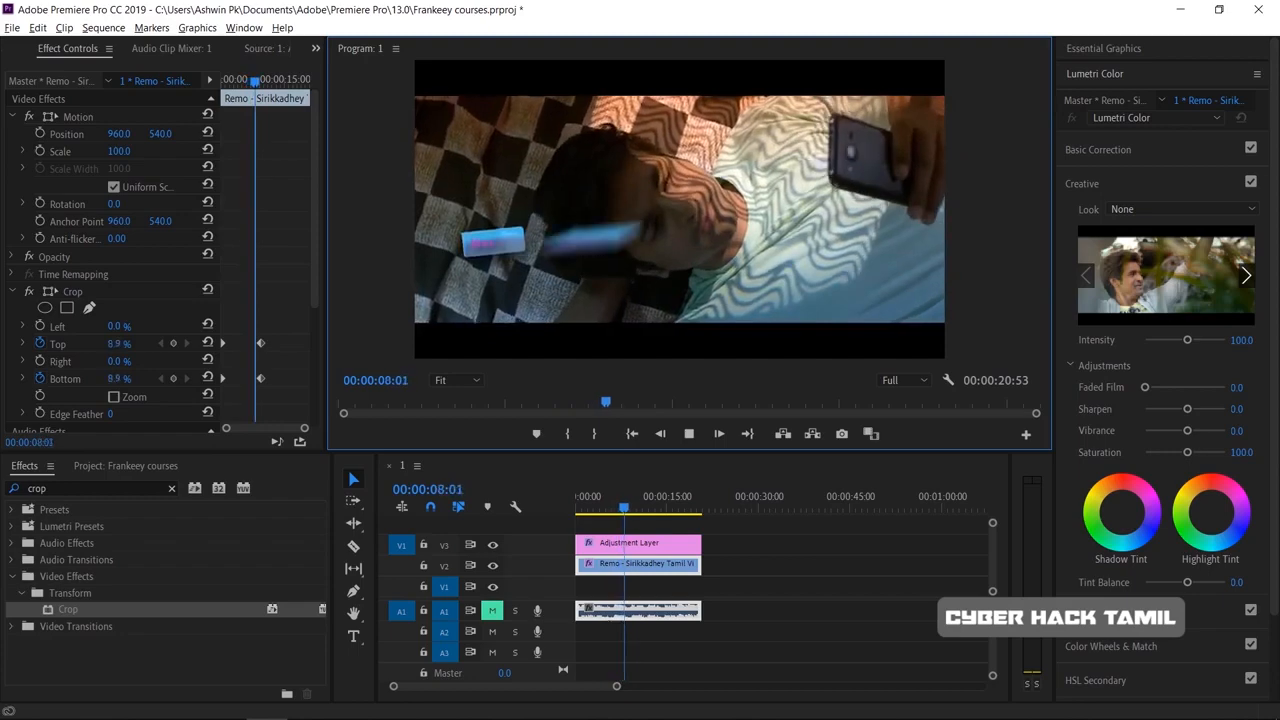
{"action": "key", "text": "space"}
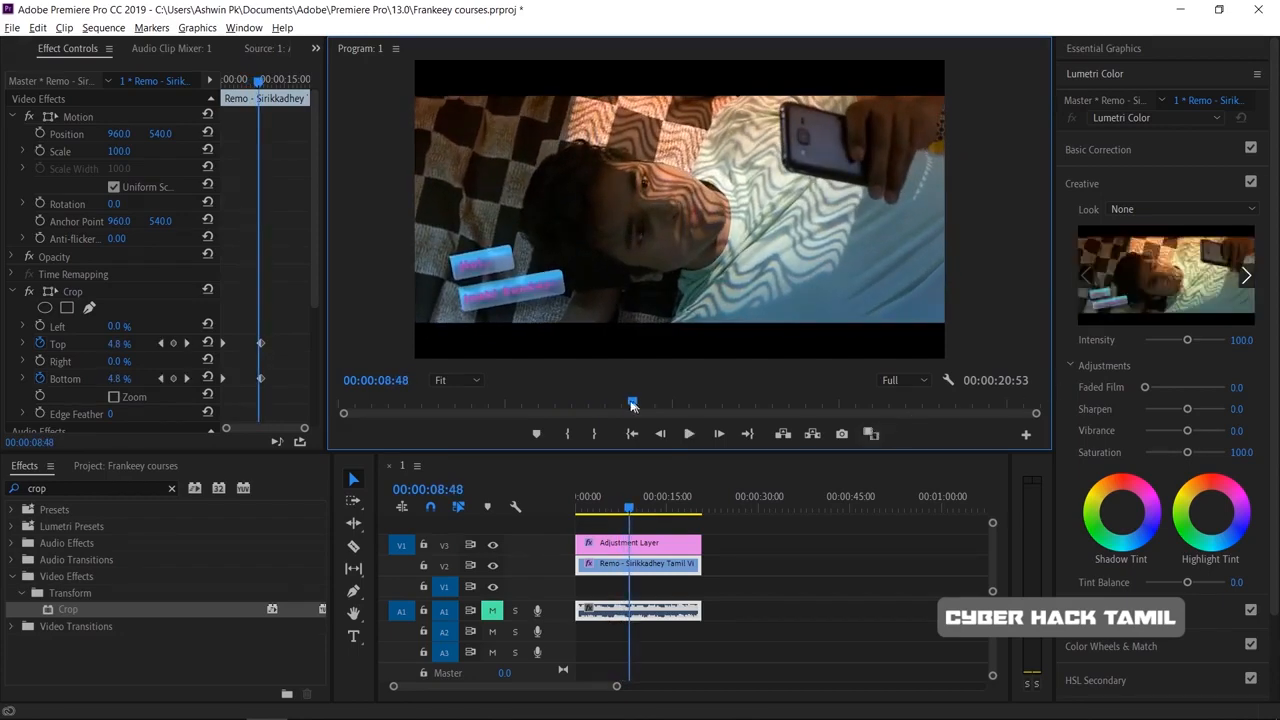
{"action": "key", "text": "Home"}
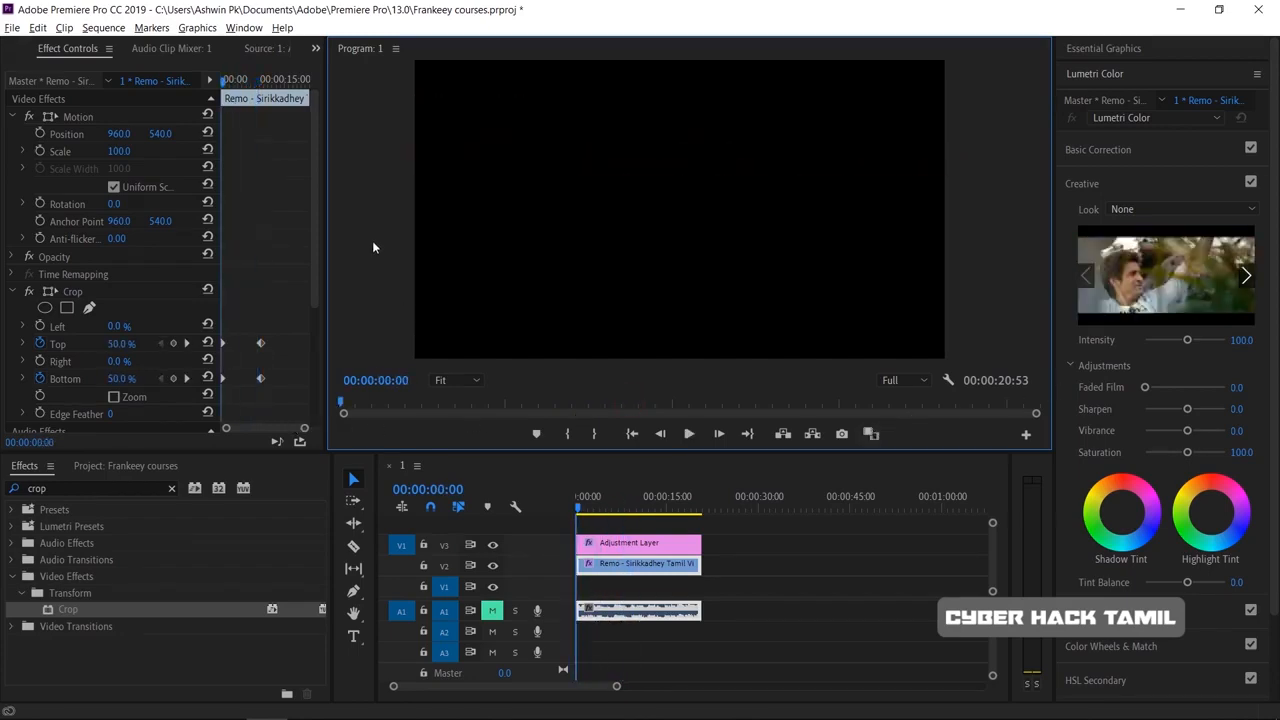
{"action": "left_click", "coordinate": [162, 48]}
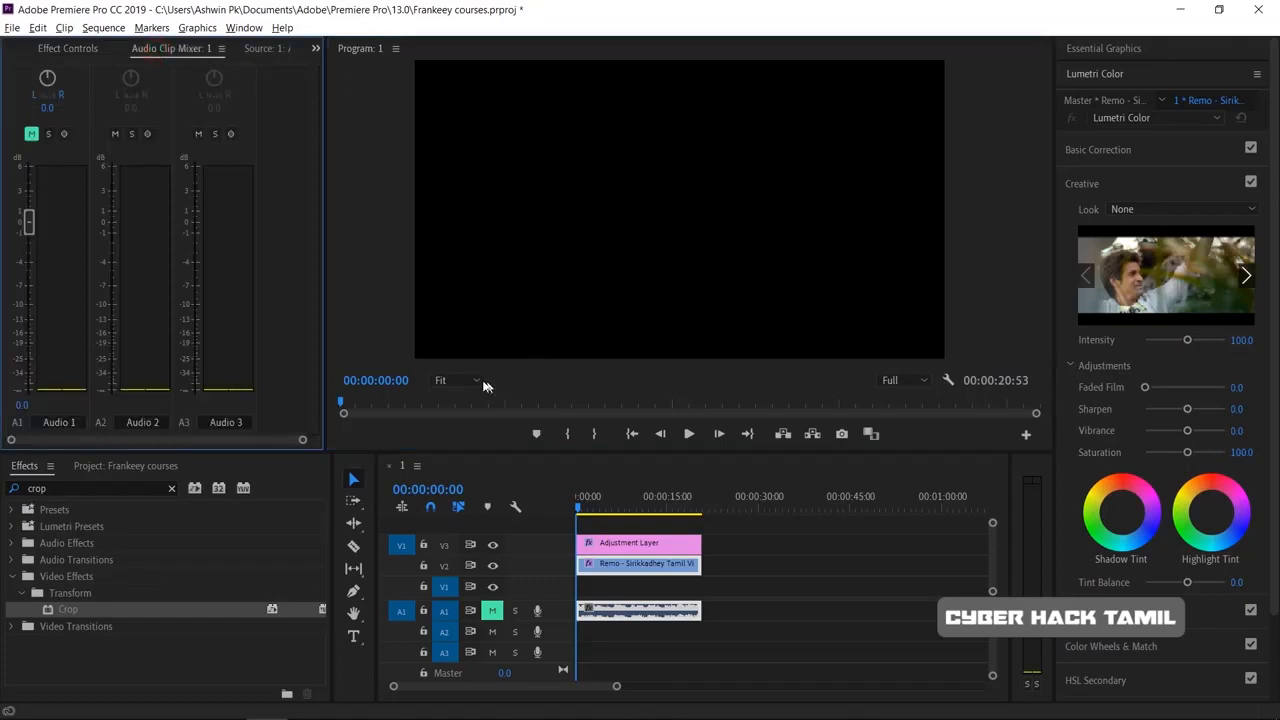
{"action": "mouse_move", "coordinate": [341, 396]}
{"action": "left_mouse_down"}
{"action": "mouse_move", "coordinate": [624, 385]}
{"action": "mouse_move", "coordinate": [316, 394]}
{"action": "left_mouse_up"}
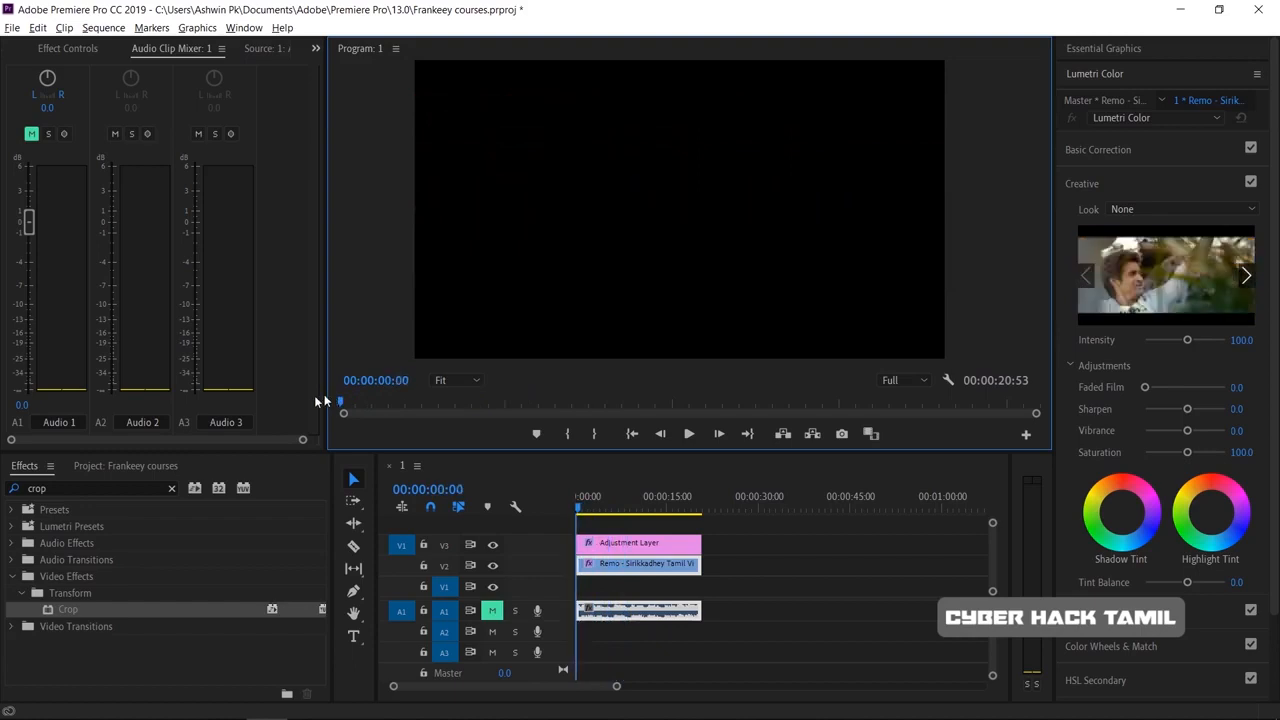
Replace the old Remo clip with a fresh copy from the project at the start of track V2, beneath the adjustment layer.
{"action": "left_click", "coordinate": [769, 598]}
{"action": "left_click_drag", "start_coordinate": [769, 598], "coordinate": [572, 560]}
{"action": "key", "text": "Delete"}
{"action": "left_click", "coordinate": [588, 543]}
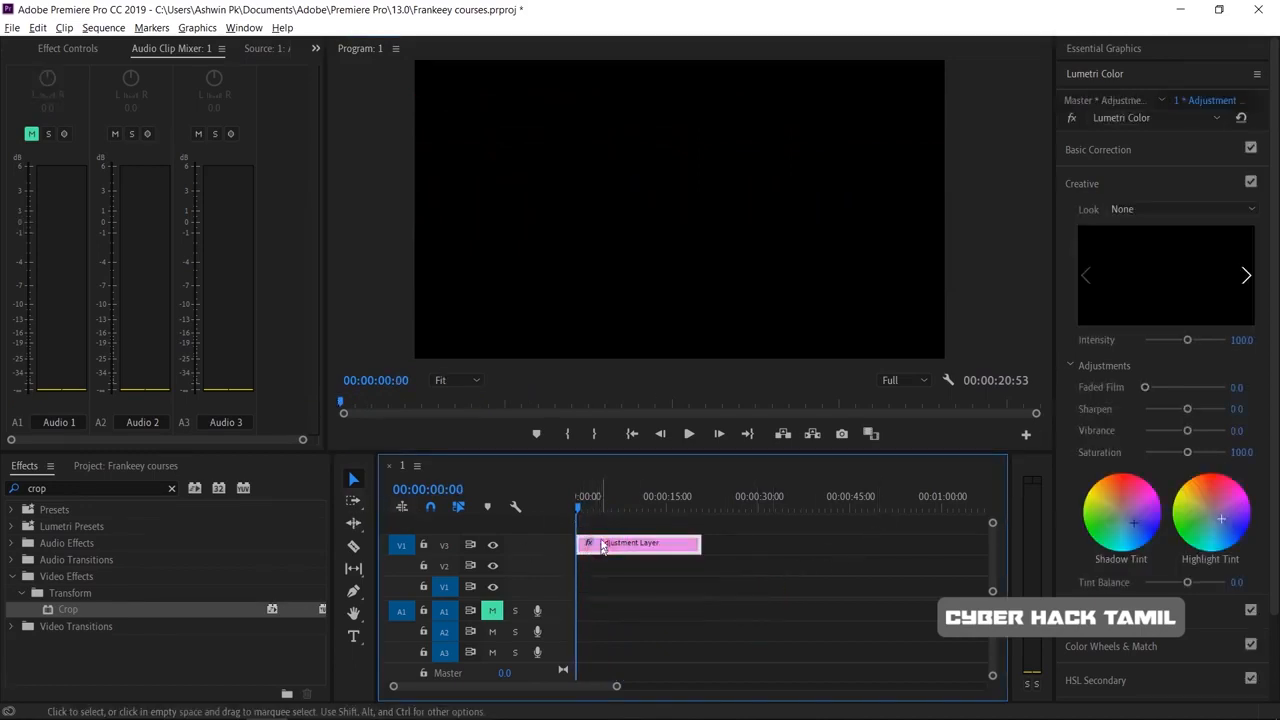
{"action": "left_click", "coordinate": [125, 465]}
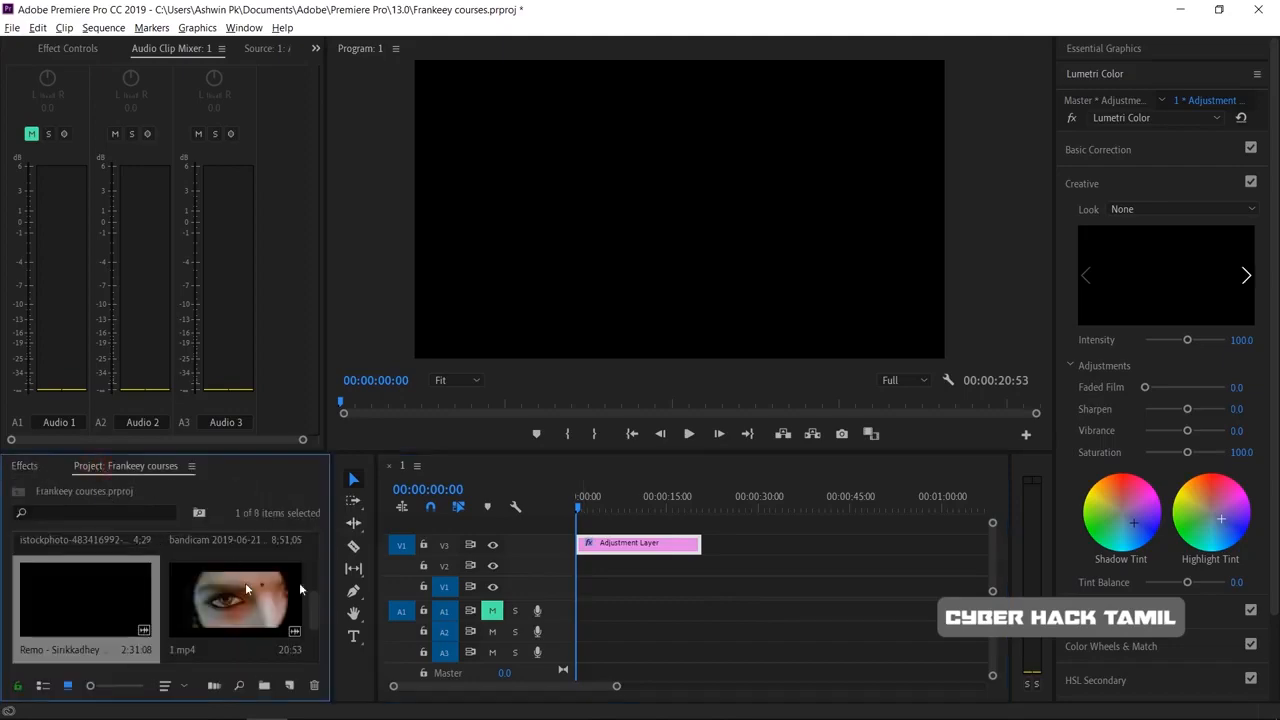
{"action": "left_click_drag", "start_coordinate": [106, 586], "coordinate": [592, 570]}
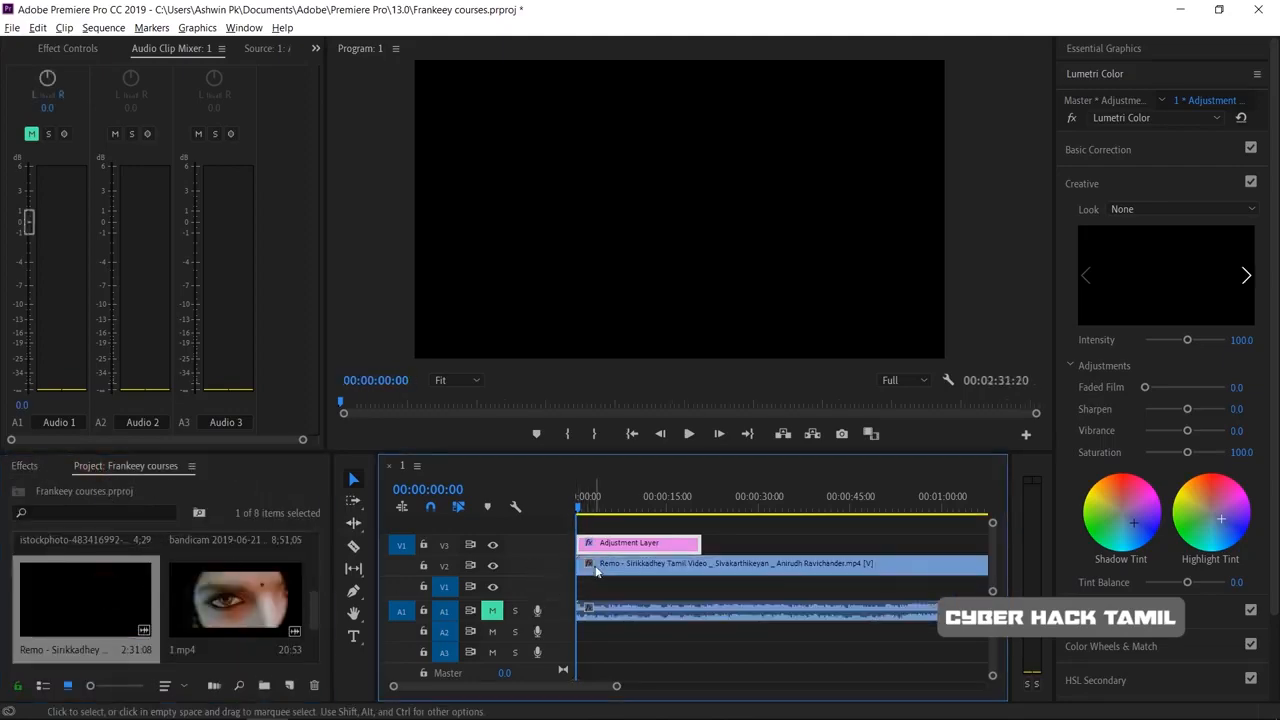
Split the Remo clip at 00:00:22:49, delete the part before the cut and move the remainder to the start of track V1.
{"action": "left_click", "coordinate": [579, 505]}
{"action": "left_click_drag", "start_coordinate": [580, 506], "coordinate": [716, 484]}
{"action": "key", "text": "c"}
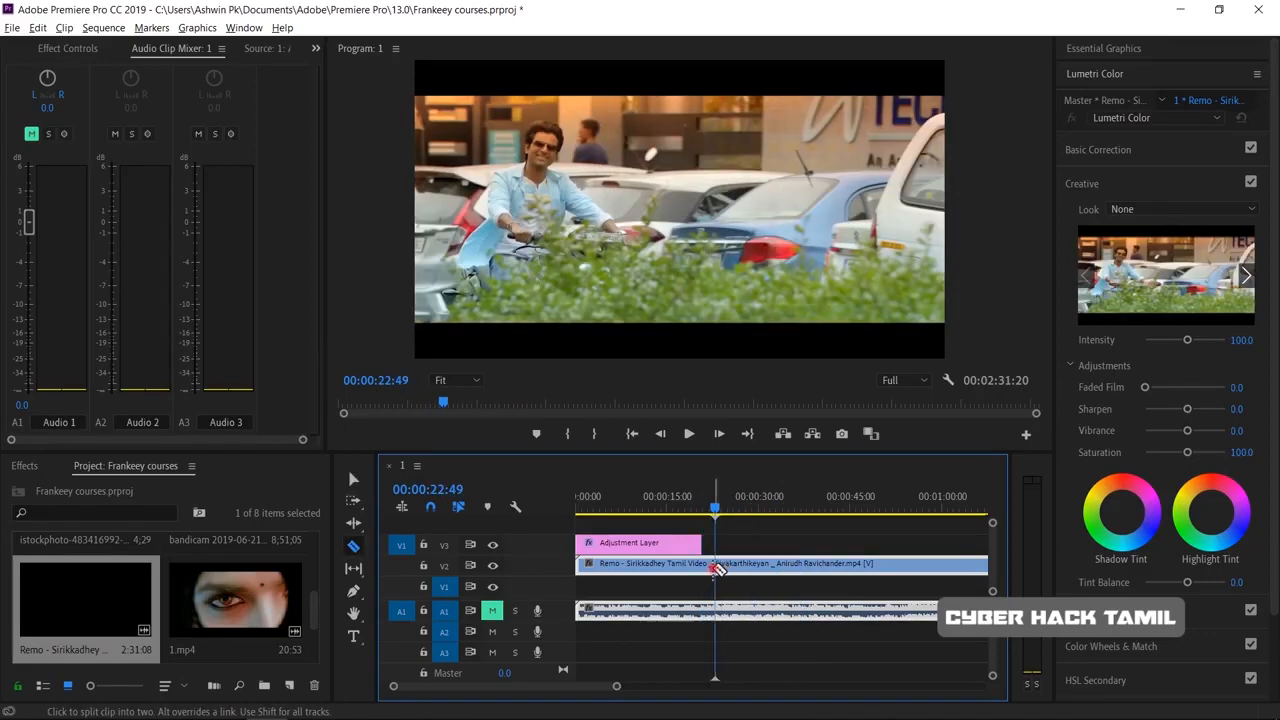
{"action": "left_click", "coordinate": [716, 567]}
{"action": "key", "text": "v"}
{"action": "left_click", "coordinate": [681, 571]}
{"action": "key", "text": "Delete"}
{"action": "left_click_drag", "start_coordinate": [745, 563], "coordinate": [598, 592]}
Apply the Crop effect to the Remo clip on V1 and show its effect settings at the start of the sequence.
{"action": "left_click", "coordinate": [30, 467]}
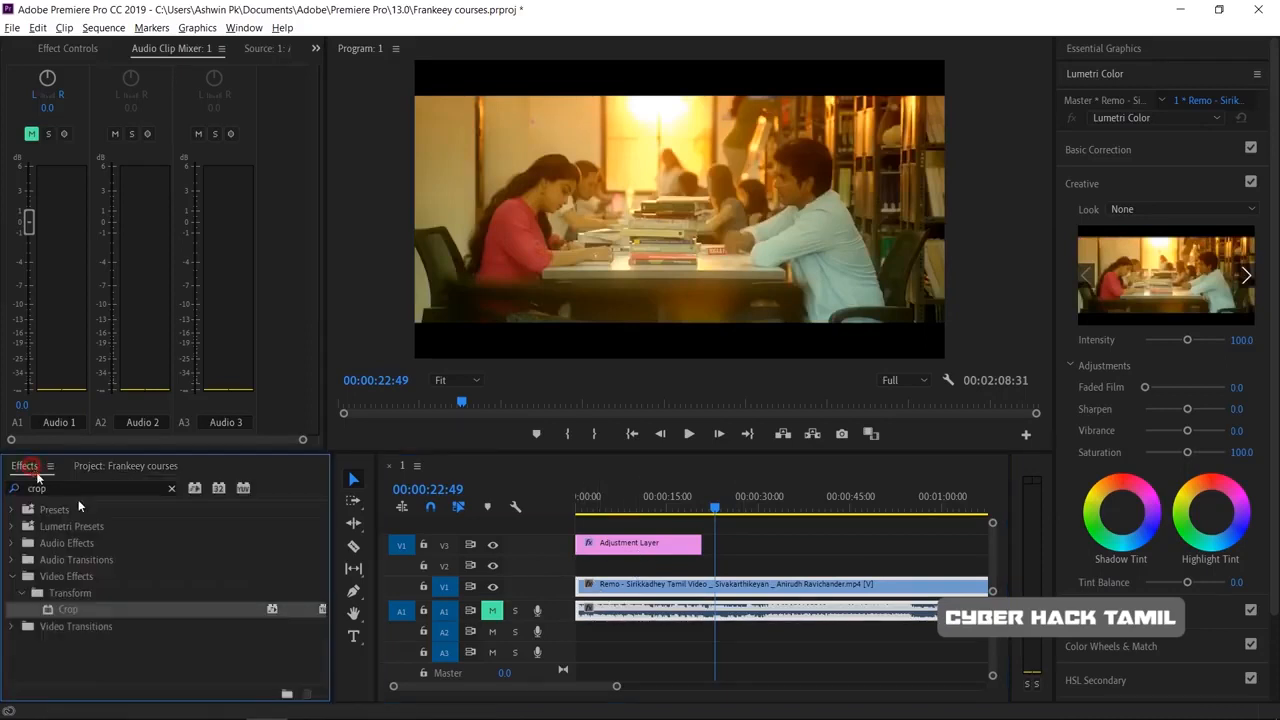
{"action": "left_click_drag", "start_coordinate": [87, 609], "coordinate": [620, 590]}
{"action": "left_click_drag", "start_coordinate": [714, 508], "coordinate": [550, 526]}
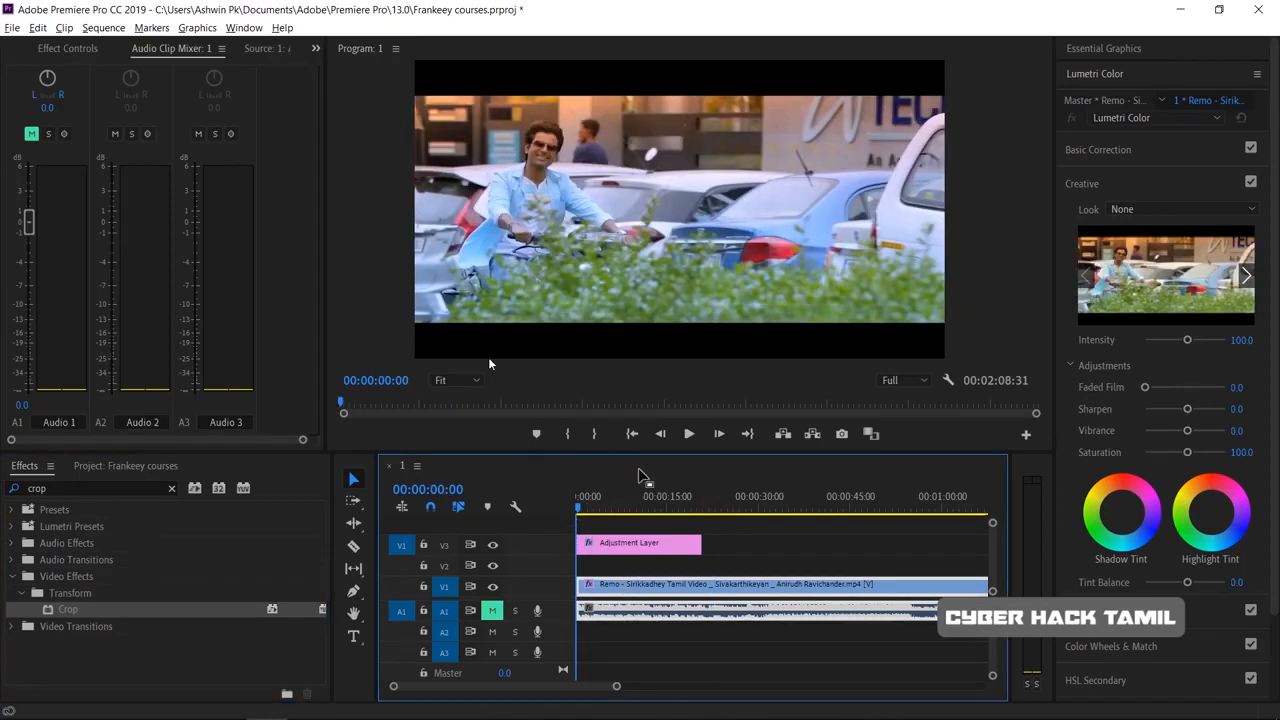
{"action": "left_click", "coordinate": [74, 50]}
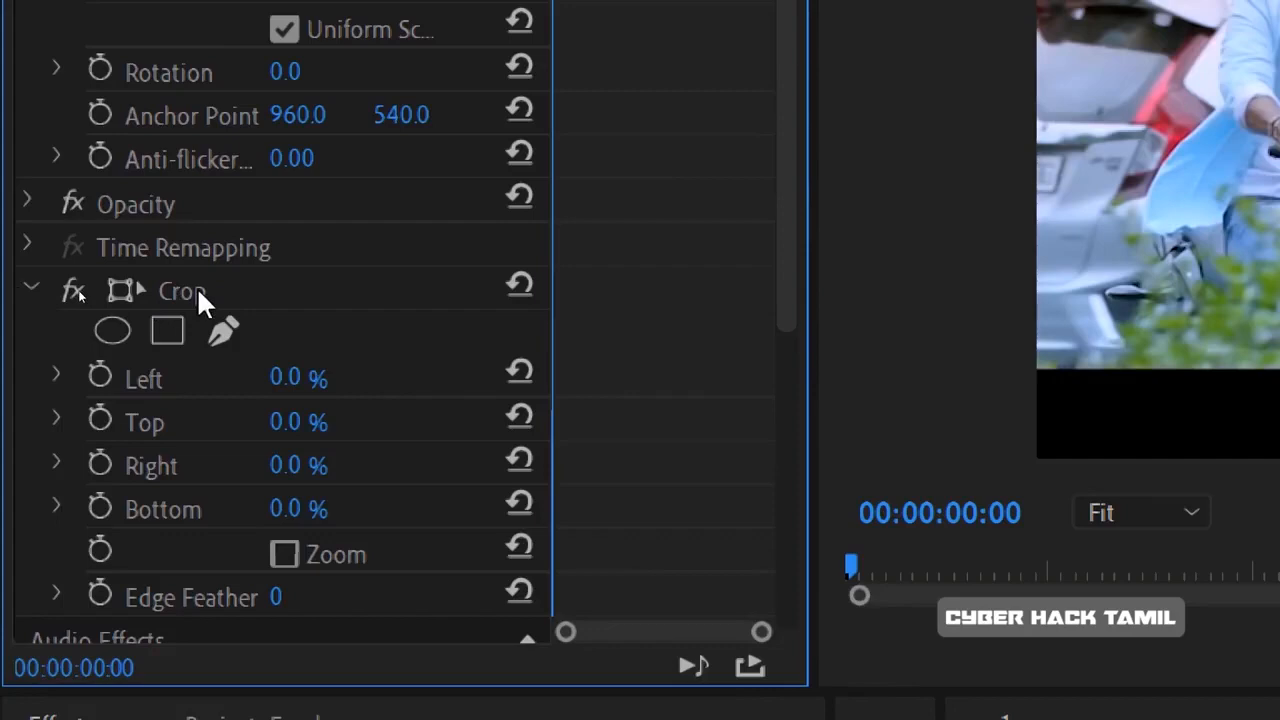
Set the Crop effect's Top and Bottom values to 50%.
{"action": "left_click", "coordinate": [296, 421]}
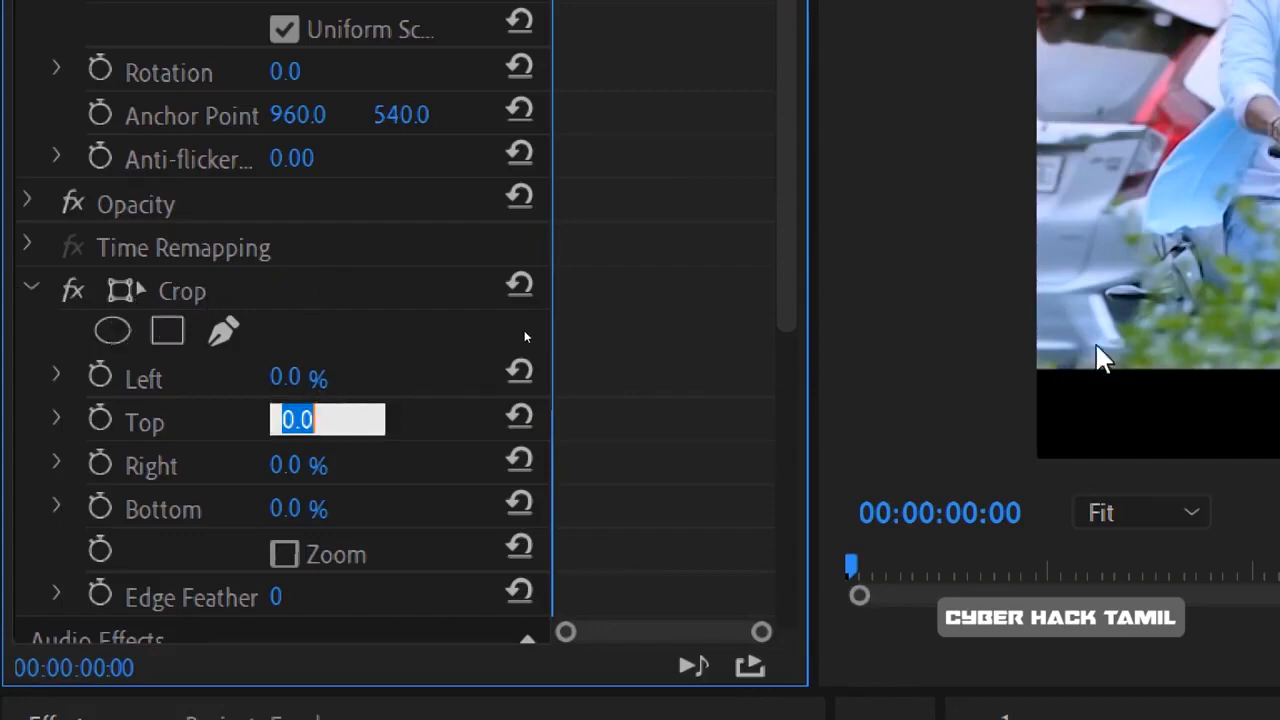
{"action": "type", "text": "50"}
{"action": "key", "text": "Return"}
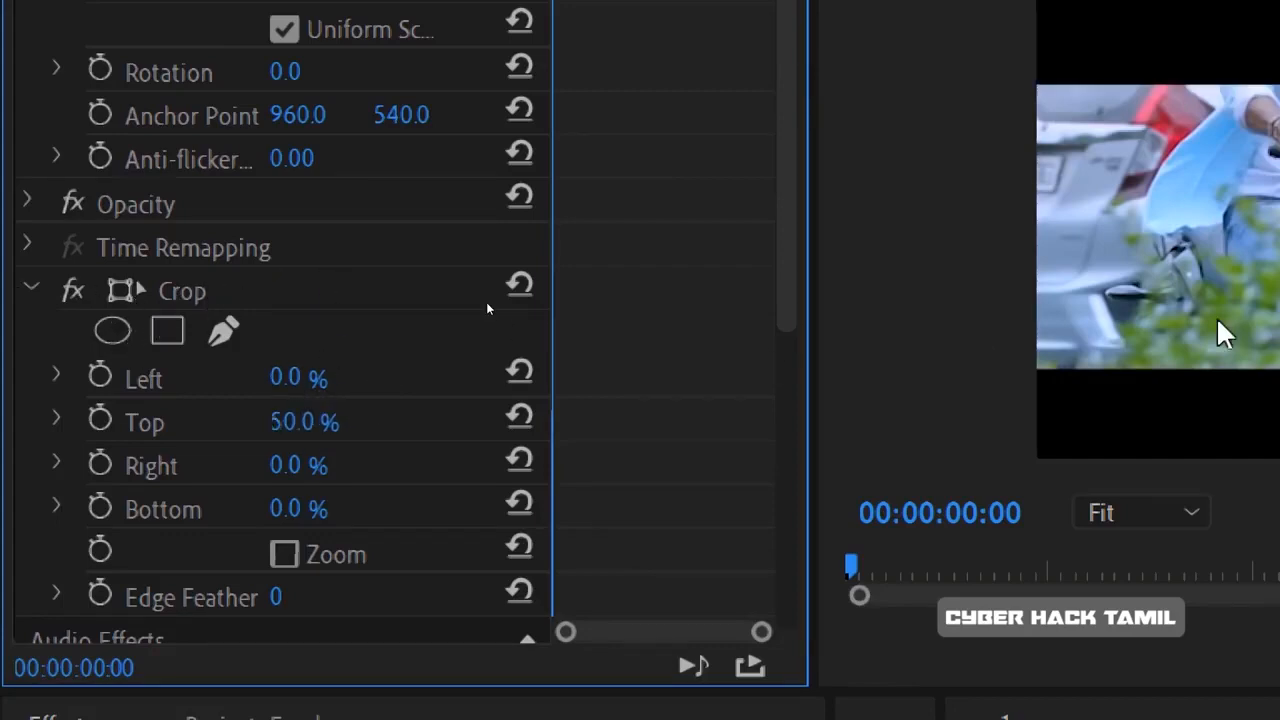
{"action": "left_click", "coordinate": [288, 508]}
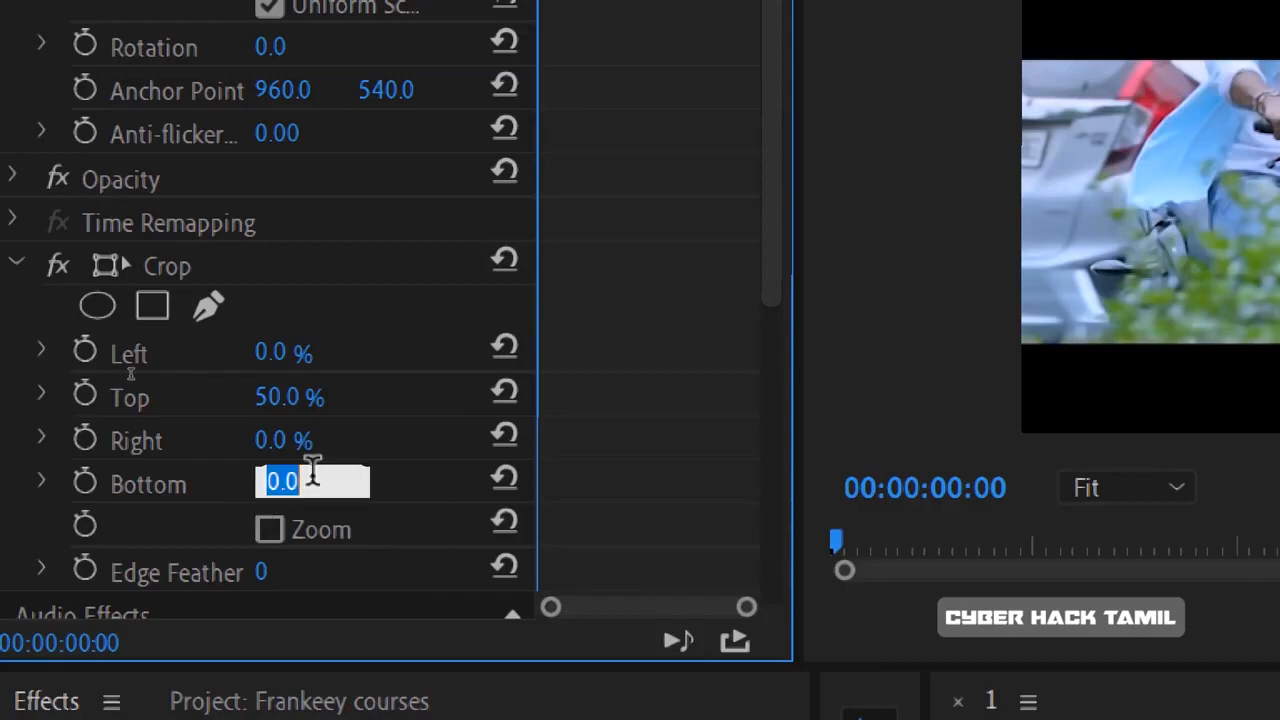
{"action": "type", "text": "50"}
{"action": "key", "text": "Return"}
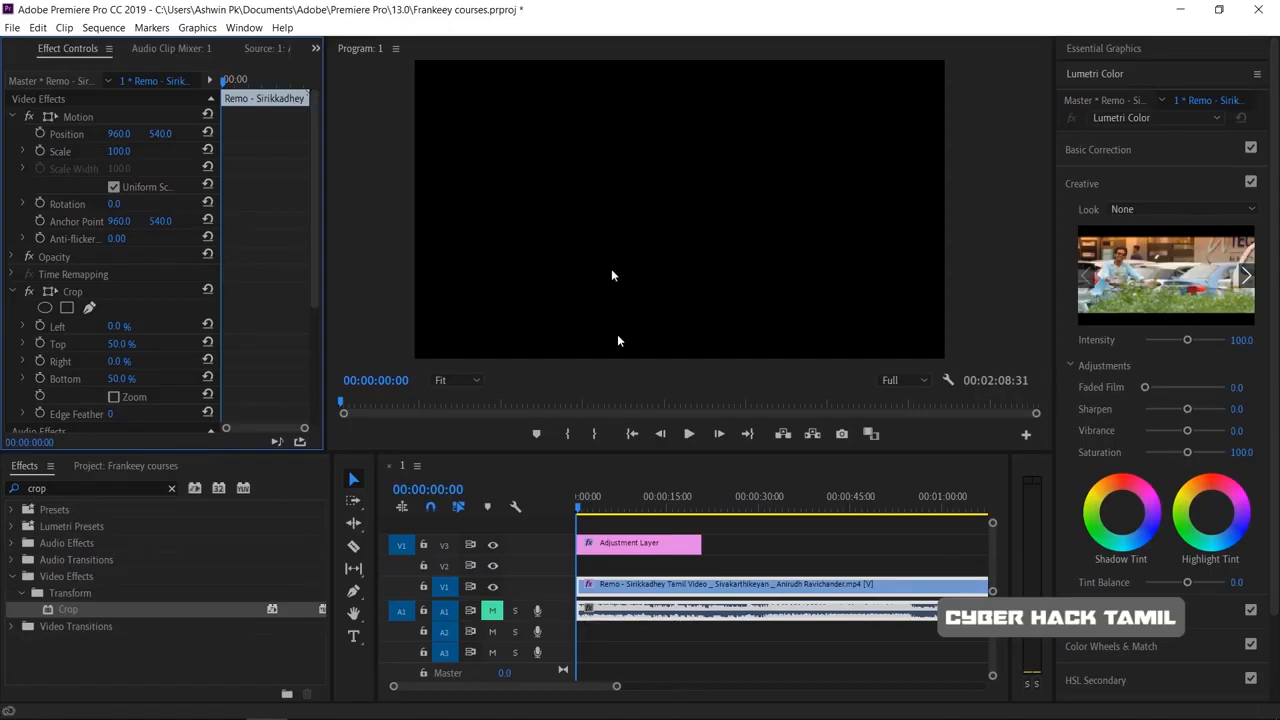
Turn on keyframing for the Crop effect's Top and Bottom values at 00:00:00:11.
{"action": "left_click_drag", "start_coordinate": [616, 686], "coordinate": [545, 687]}
{"action": "left_click_drag", "start_coordinate": [579, 511], "coordinate": [592, 509]}
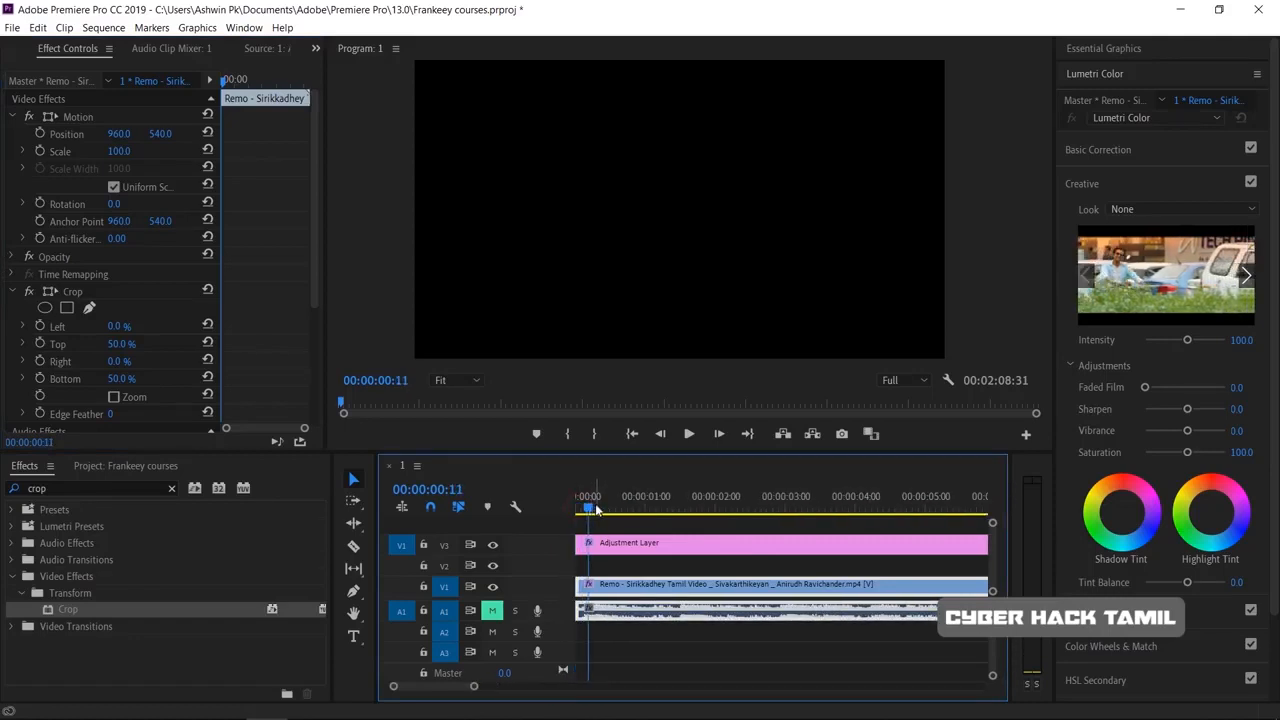
{"action": "left_click", "coordinate": [40, 344]}
{"action": "left_click", "coordinate": [41, 378]}
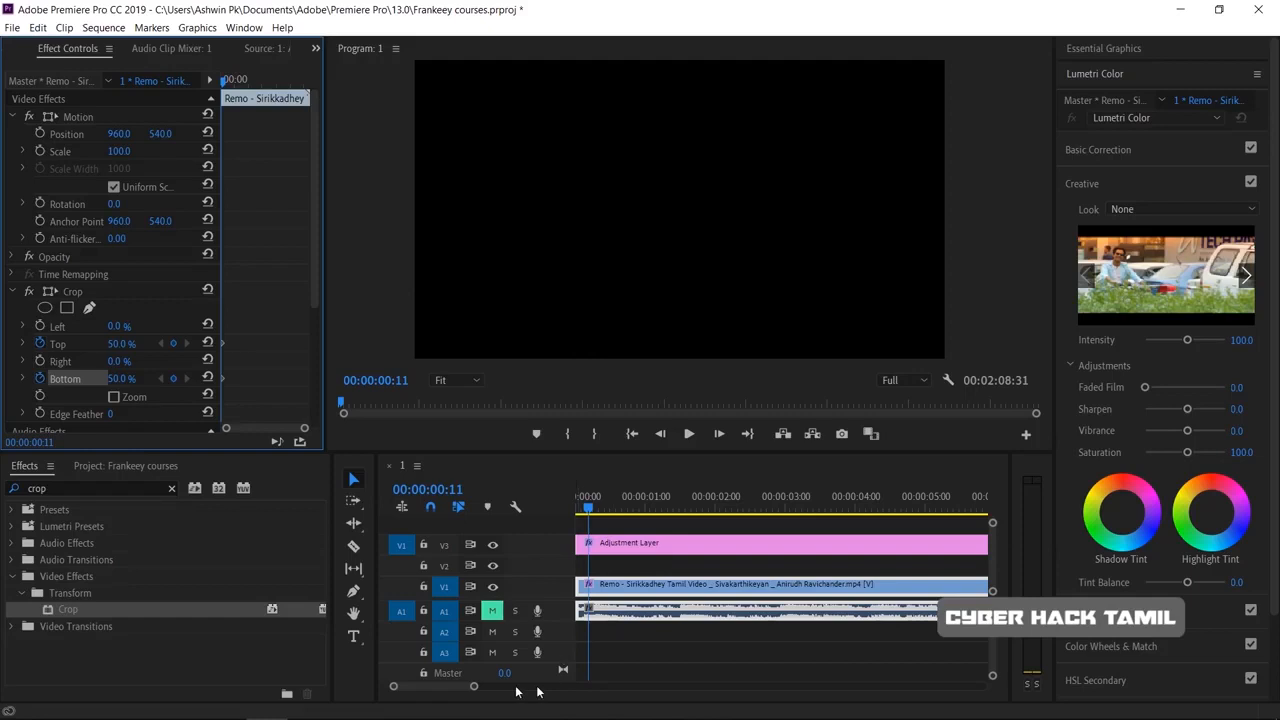
Add keyframes at 00:00:09:57 with the Crop effect's Top and Bottom values set to 0%.
{"action": "left_click_drag", "start_coordinate": [474, 686], "coordinate": [495, 686]}
{"action": "left_click_drag", "start_coordinate": [585, 513], "coordinate": [974, 500]}
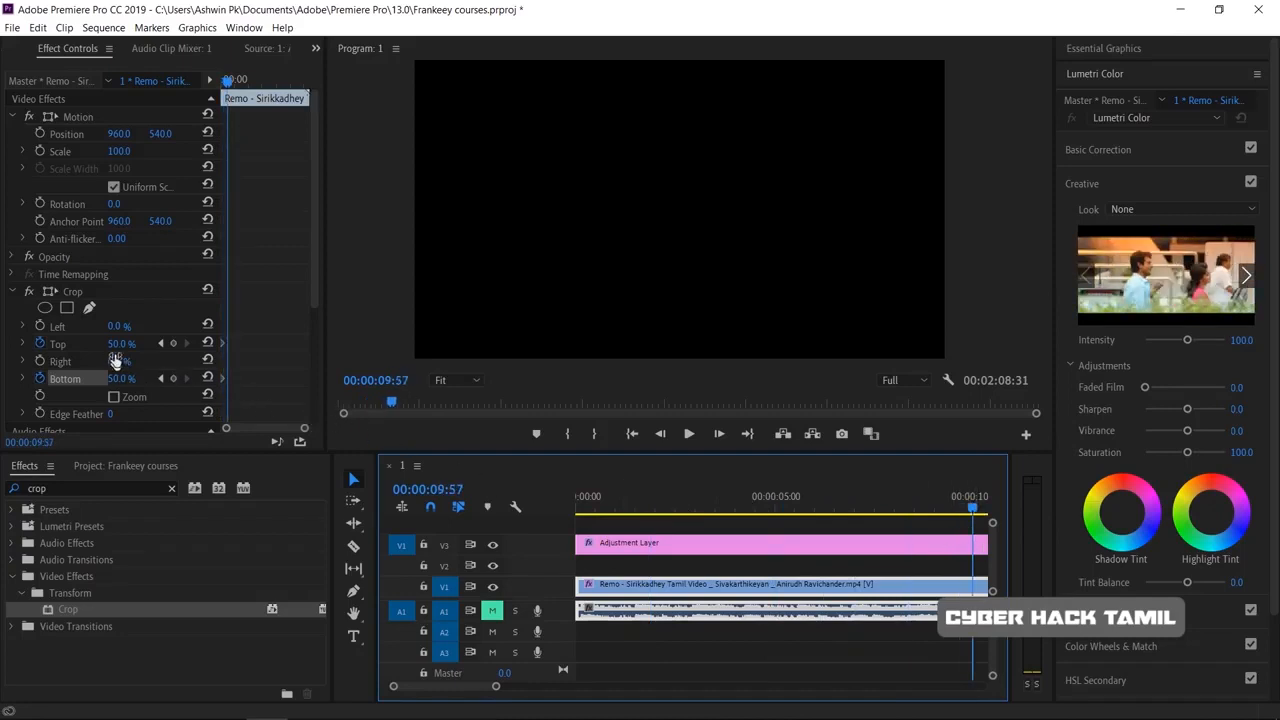
{"action": "left_click", "coordinate": [119, 344]}
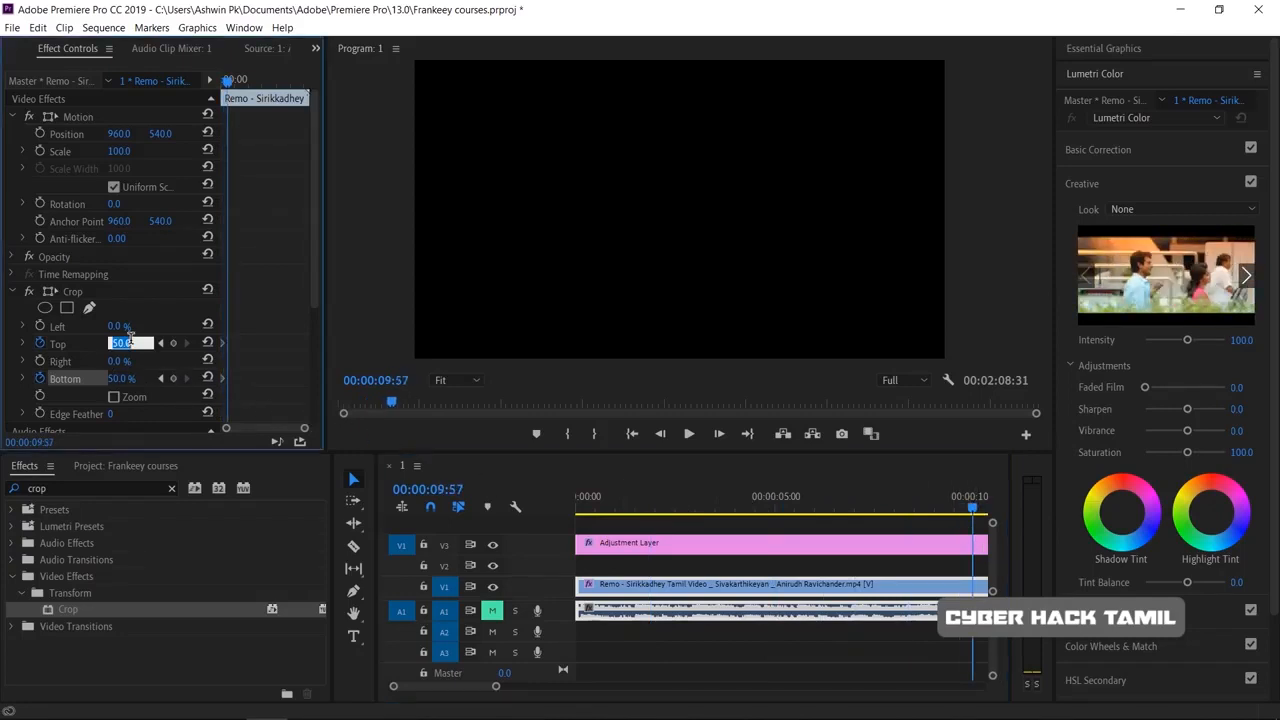
{"action": "left_click", "coordinate": [118, 378]}
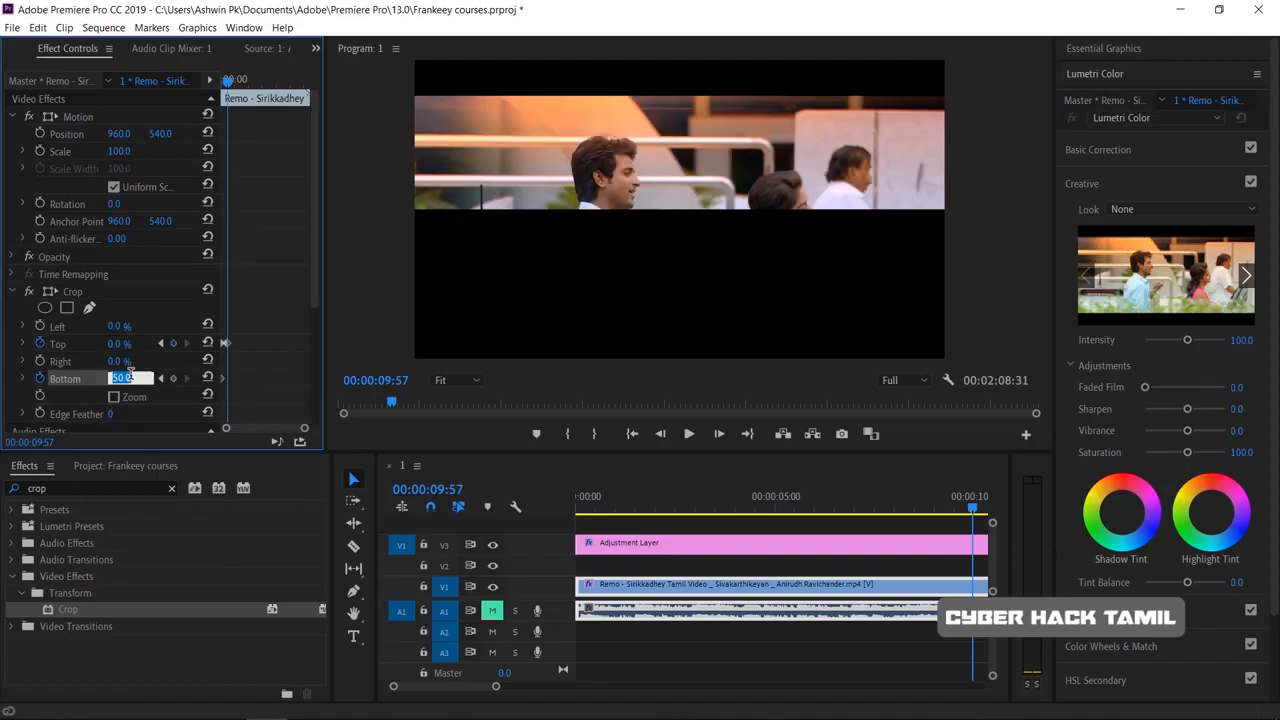
{"action": "type", "text": "0"}
{"action": "key", "text": "Return"}
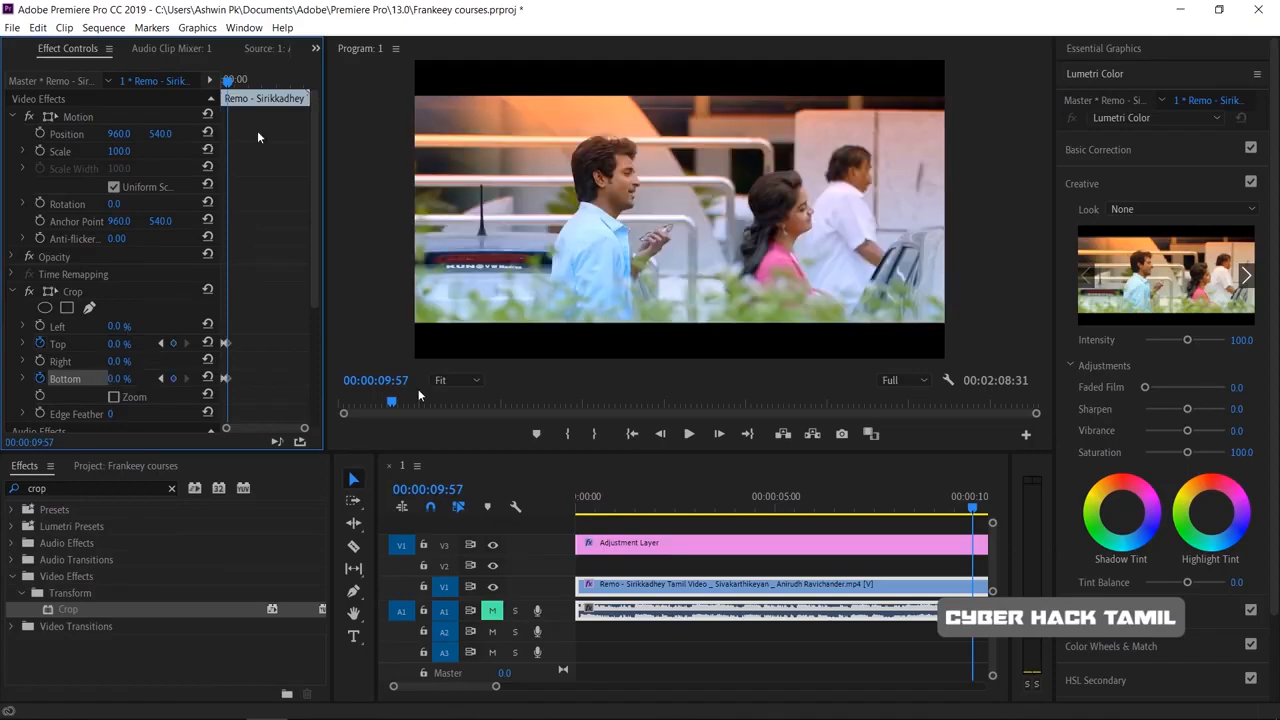
Examine the Crop keyframes along the clip and play the crop animation from the start.
{"action": "left_click", "coordinate": [341, 403]}
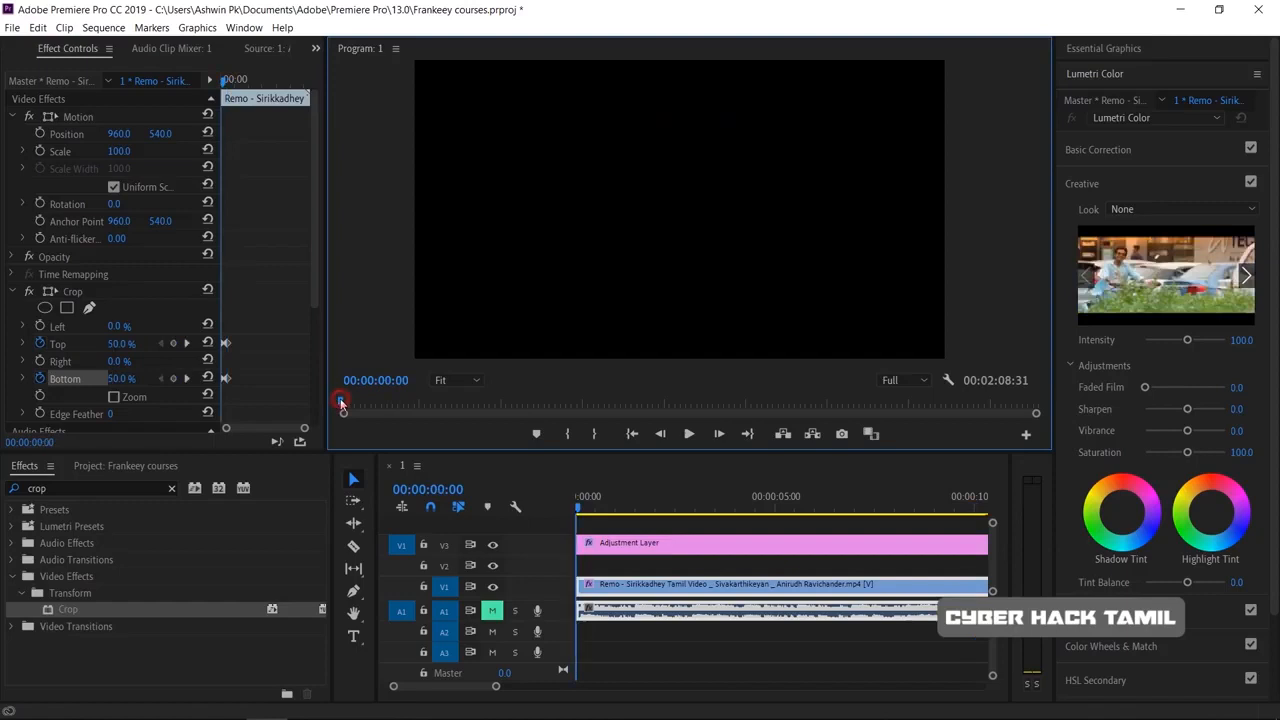
{"action": "mouse_move", "coordinate": [307, 428]}
{"action": "left_mouse_down"}
{"action": "mouse_move", "coordinate": [289, 431]}
{"action": "mouse_move", "coordinate": [303, 431]}
{"action": "left_mouse_up"}
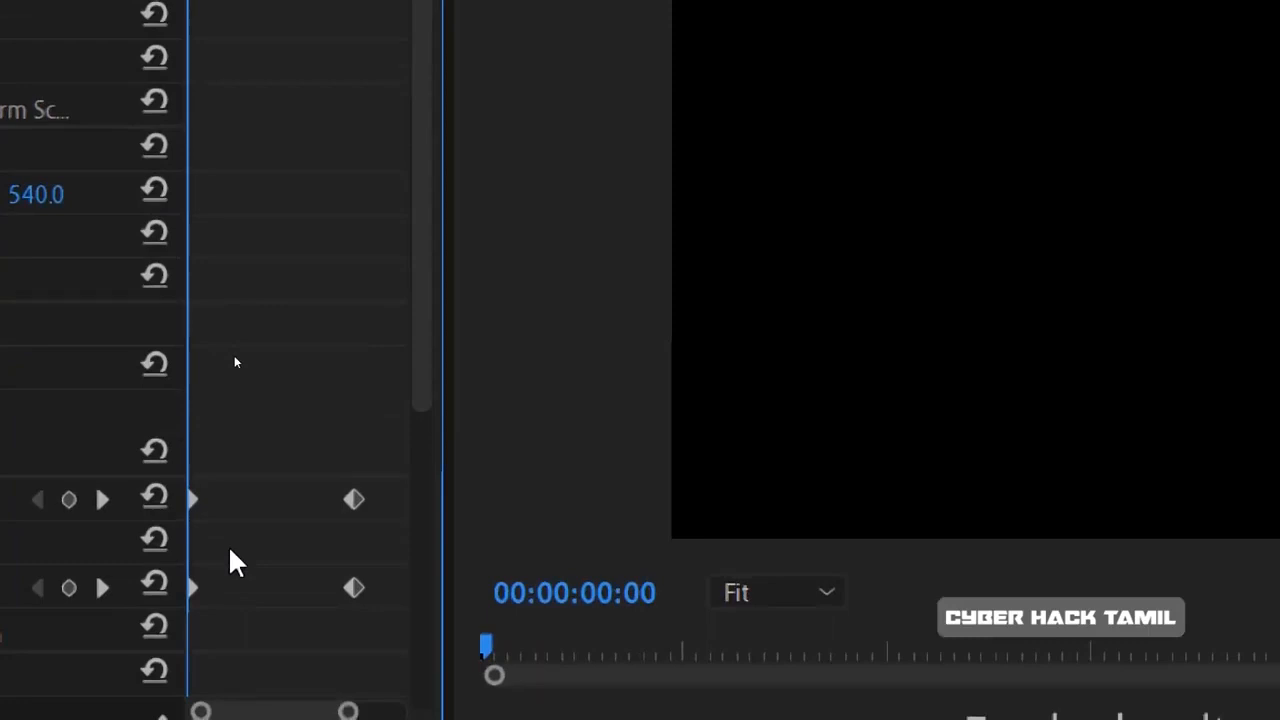
{"action": "left_click", "coordinate": [362, 587]}
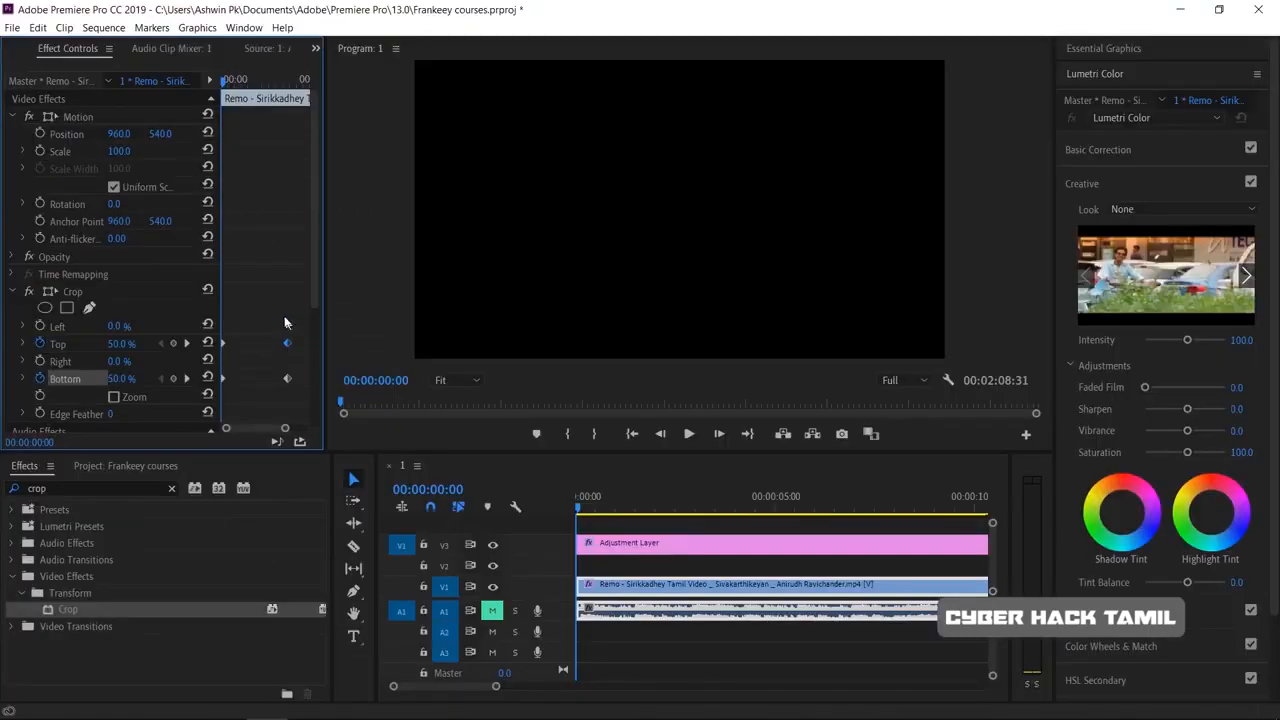
{"action": "mouse_move", "coordinate": [224, 80]}
{"action": "left_mouse_down"}
{"action": "mouse_move", "coordinate": [289, 90]}
{"action": "mouse_move", "coordinate": [203, 93]}
{"action": "left_mouse_up"}
{"action": "key", "text": "space"}
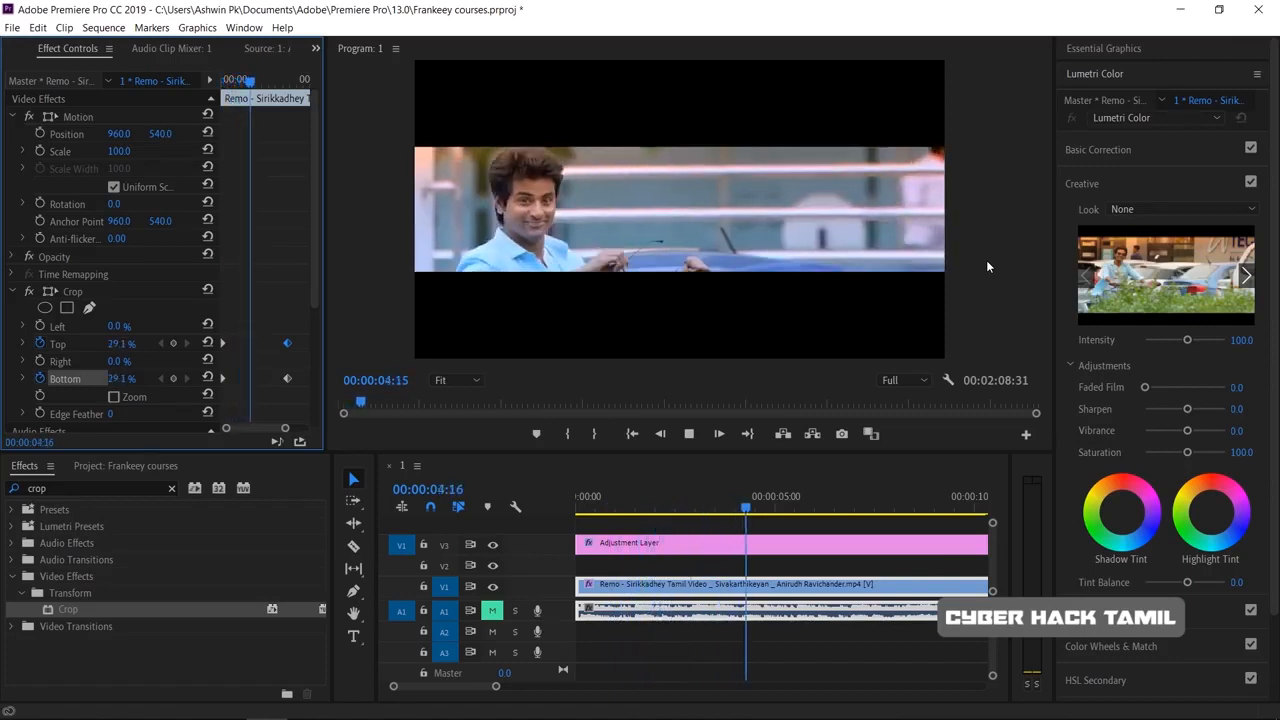
Compare the footage at 00:00:06:23 with track V3's adjustment layer hidden and shown, play the crop opening and return to the start.
{"action": "left_click", "coordinate": [492, 545]}
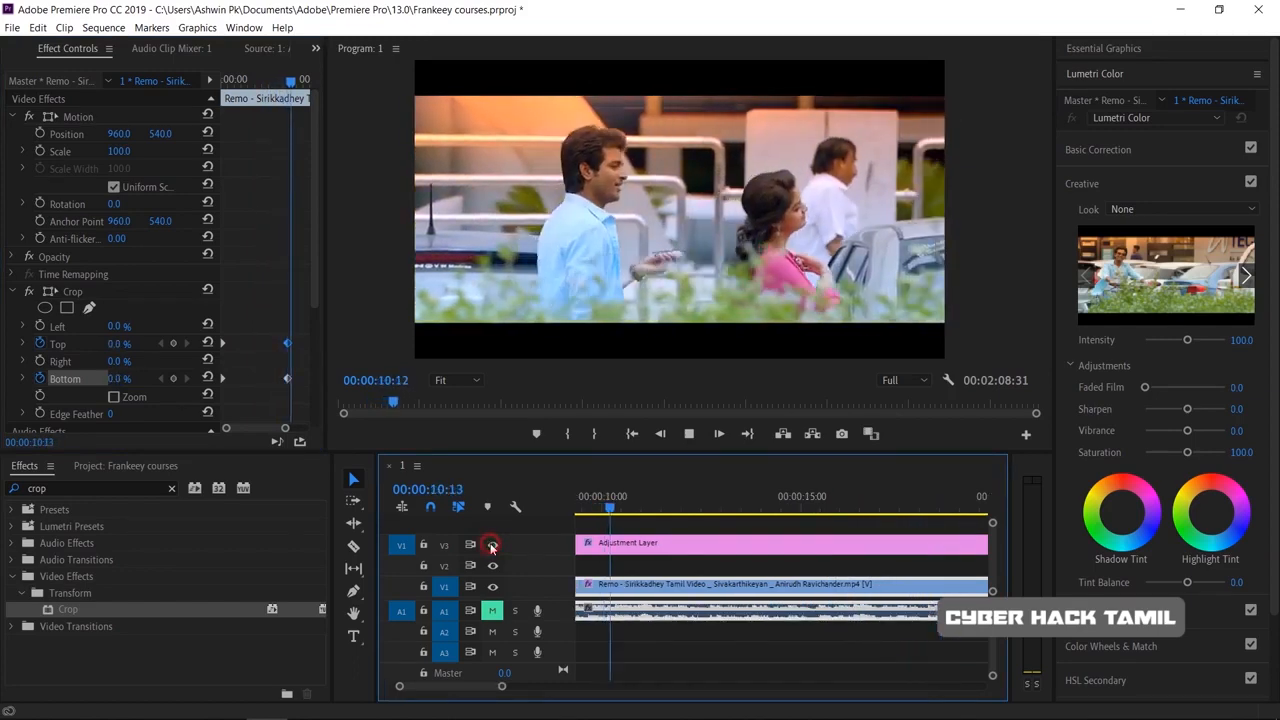
{"action": "left_click", "coordinate": [607, 508]}
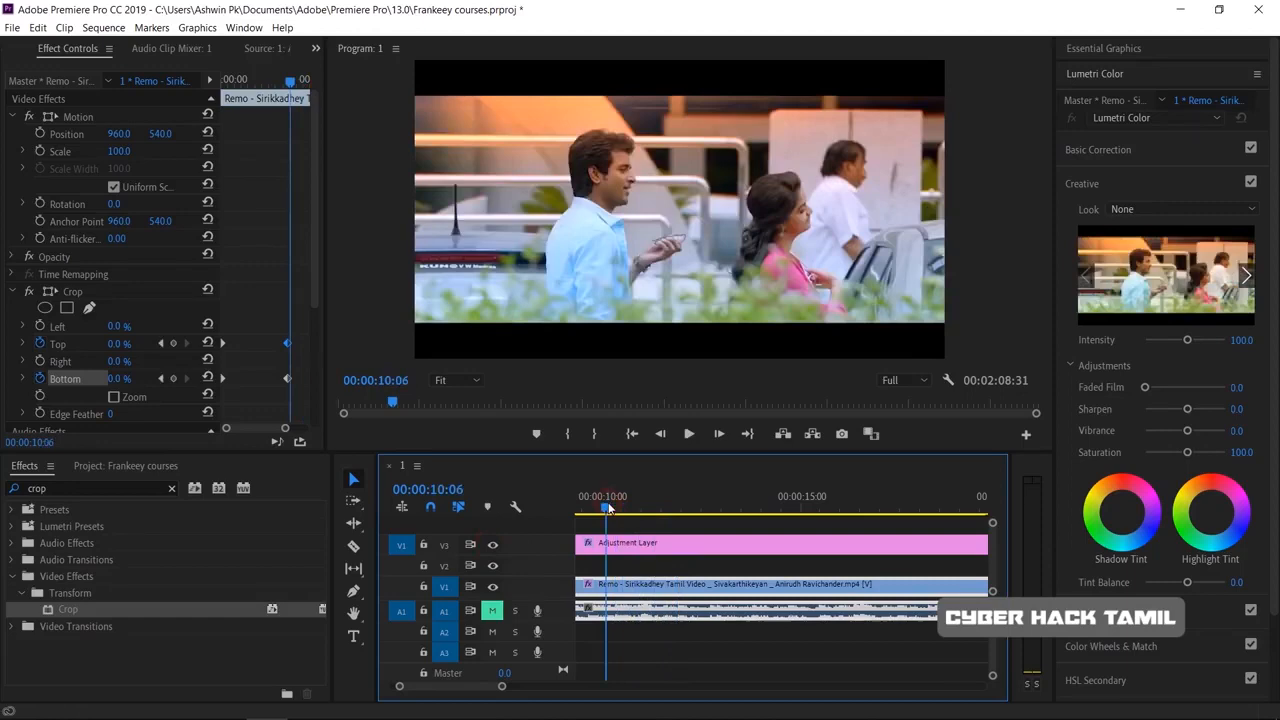
{"action": "left_click_drag", "start_coordinate": [625, 511], "coordinate": [659, 510]}
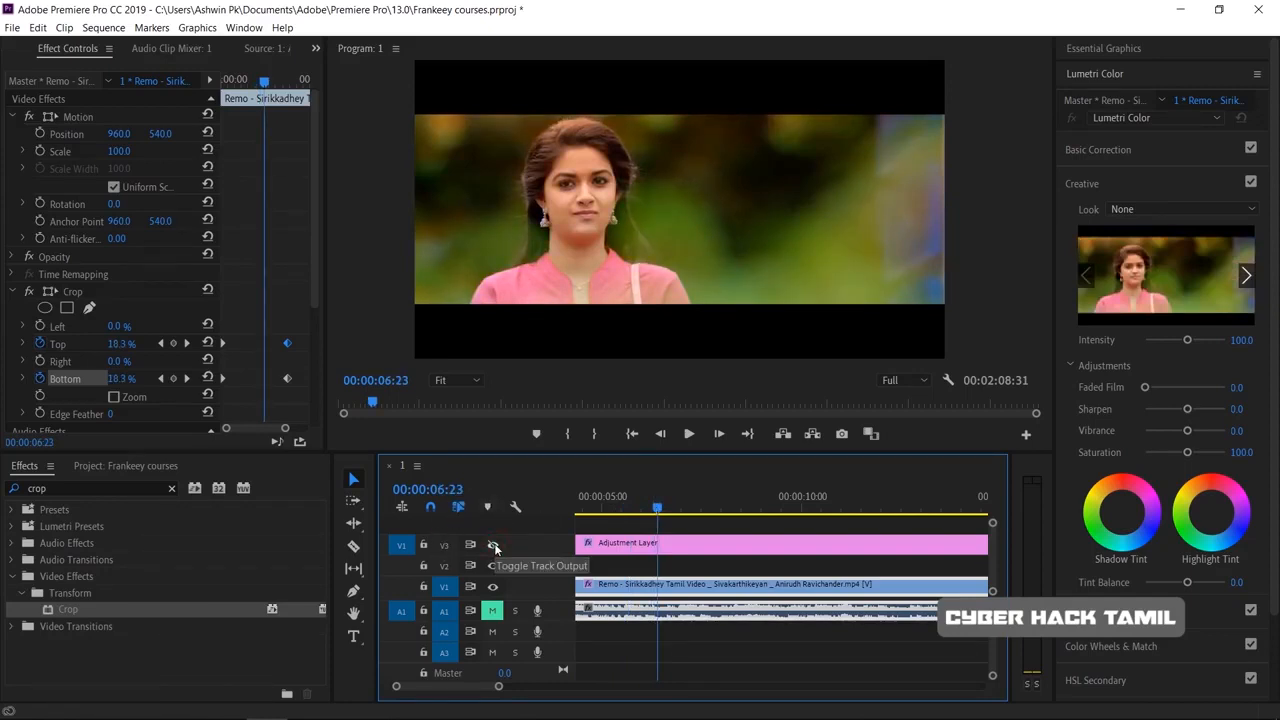
{"action": "left_click", "coordinate": [494, 546]}
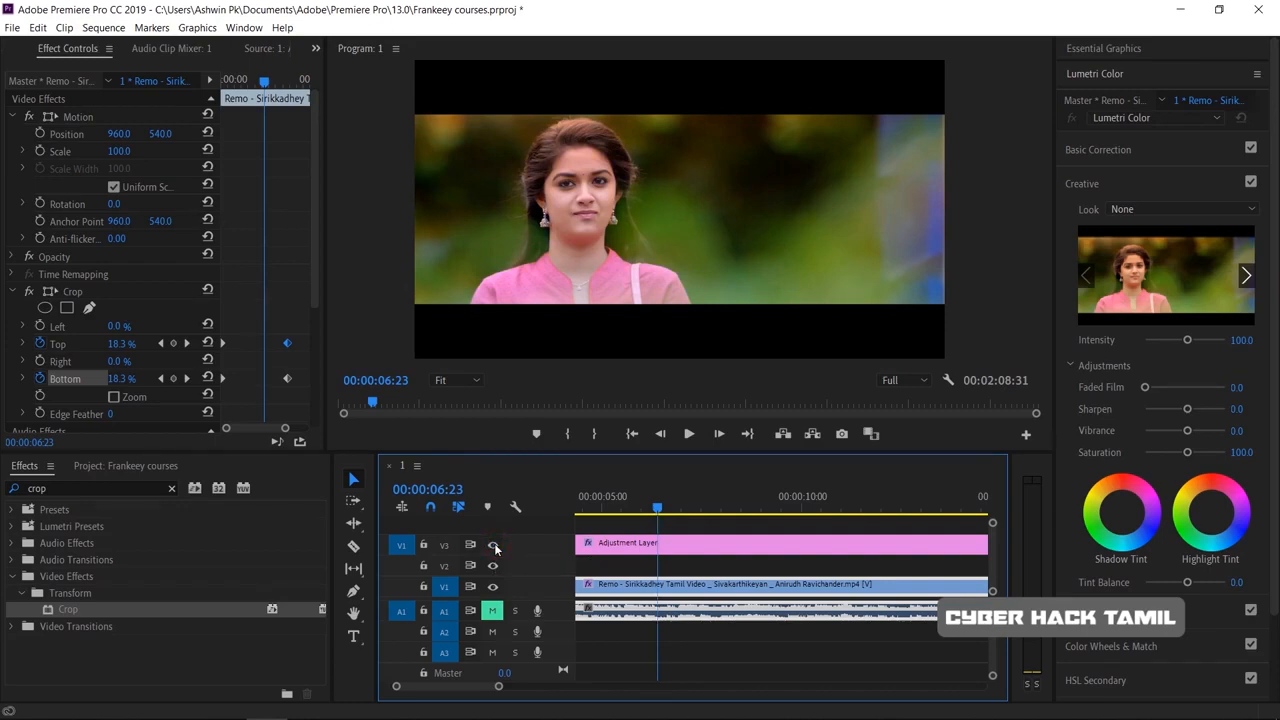
{"action": "left_click", "coordinate": [494, 546]}
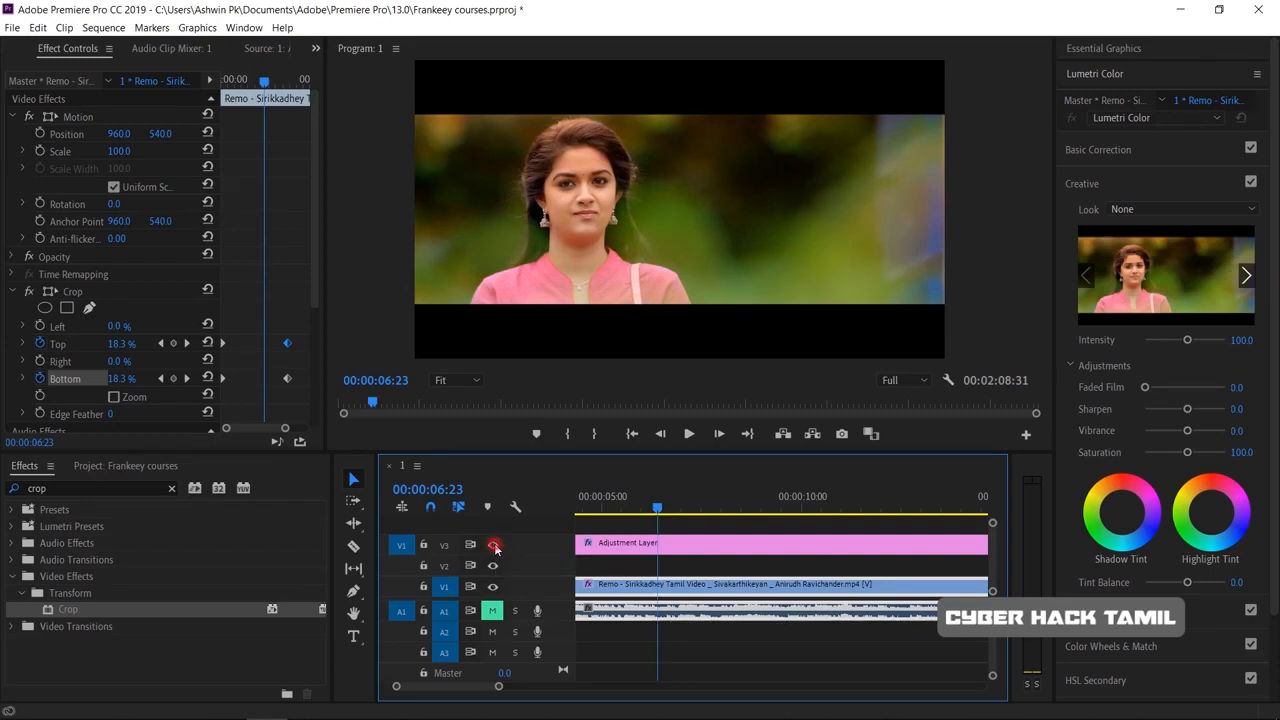
{"action": "left_click", "coordinate": [688, 433]}
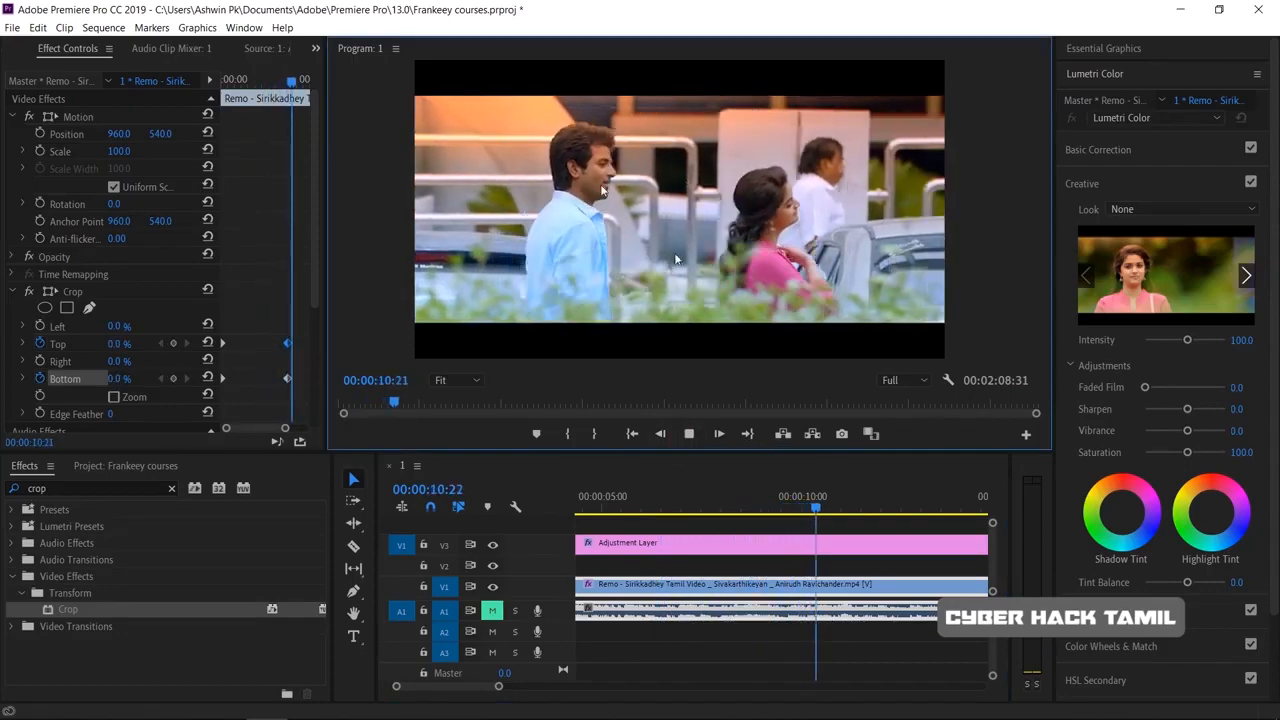
{"action": "left_click_drag", "start_coordinate": [402, 405], "coordinate": [280, 409]}
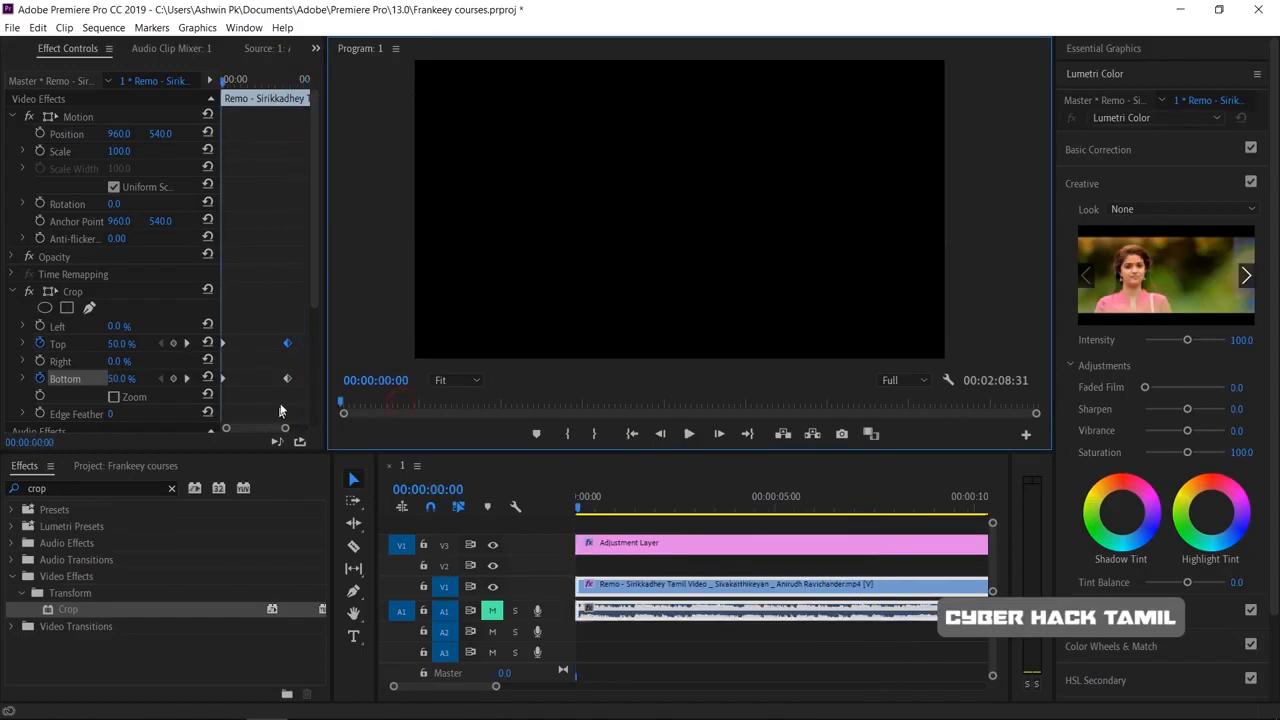